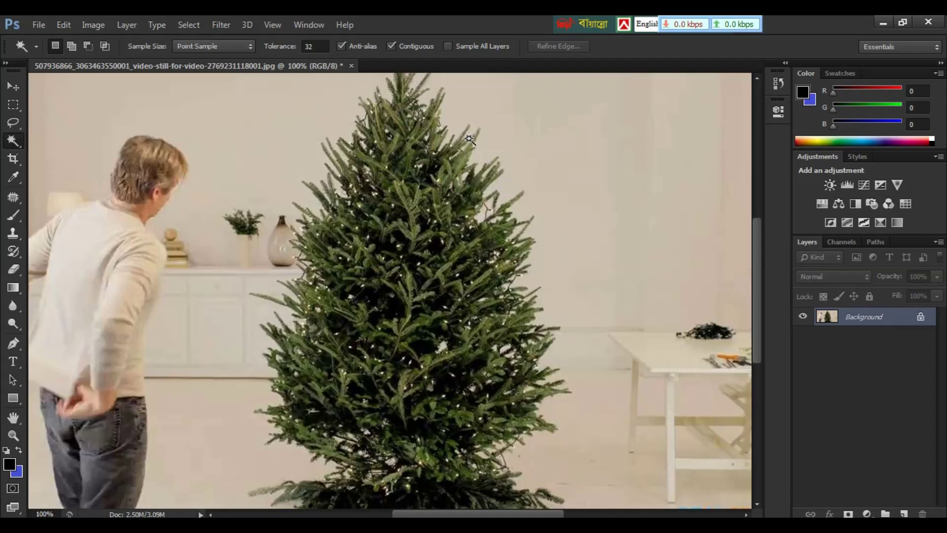
Step: Select the plain wall behind the tree and fill it with blue as a test
key(ctrl+minus)
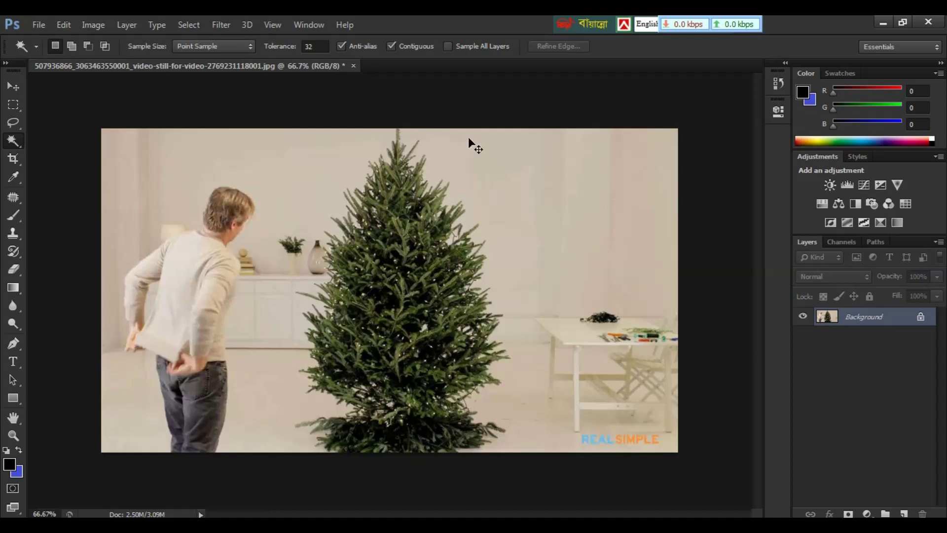
key(ctrl+plus)
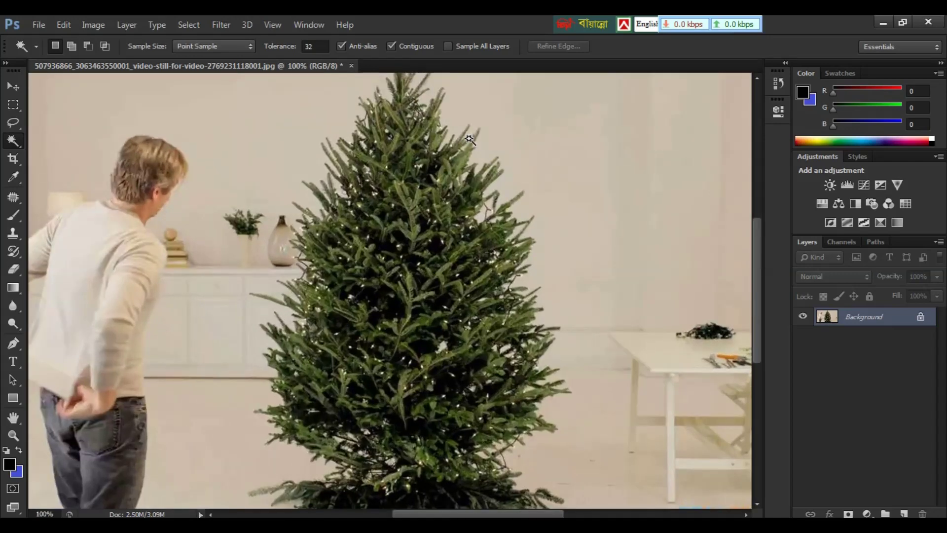
key(ctrl+minus)
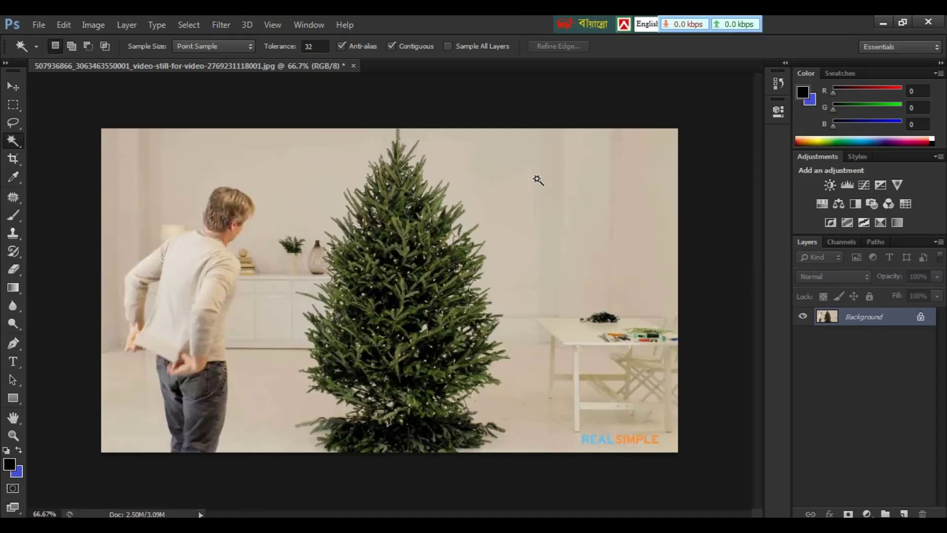
click(536, 178)
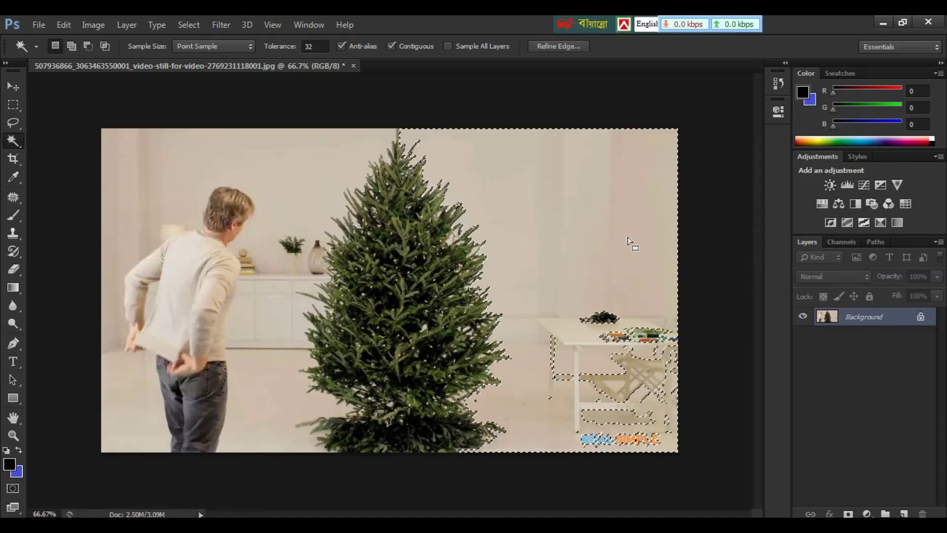
key(ctrl+plus)
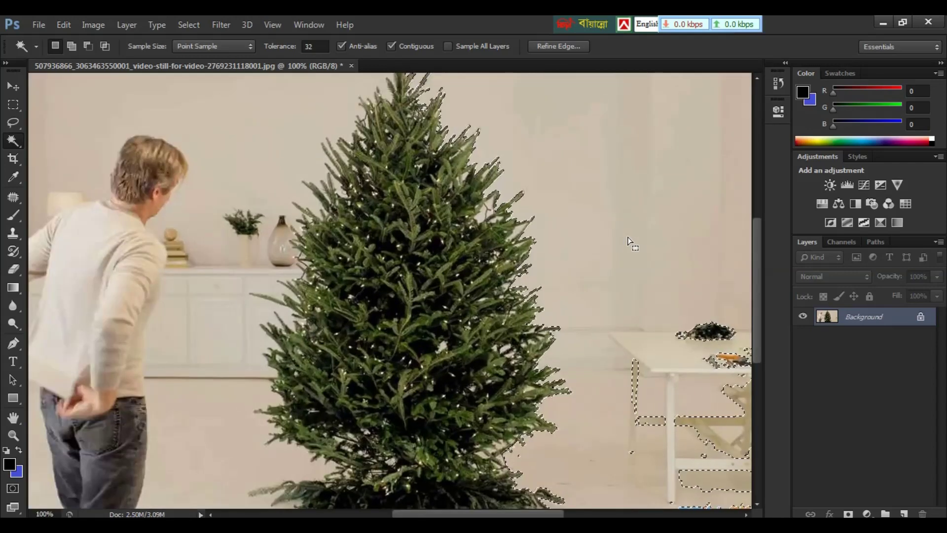
key(ctrl+minus)
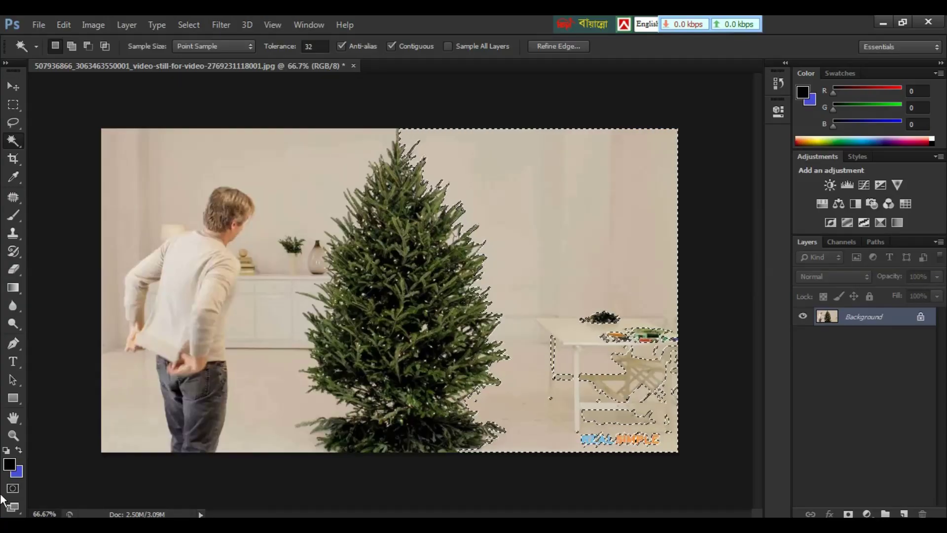
key(ctrl+BackSpace)
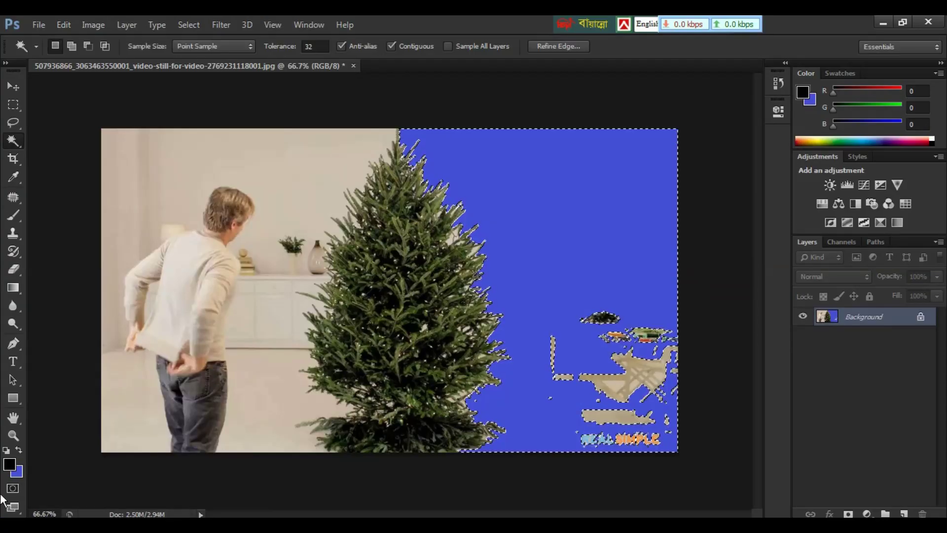
key(ctrl+d)
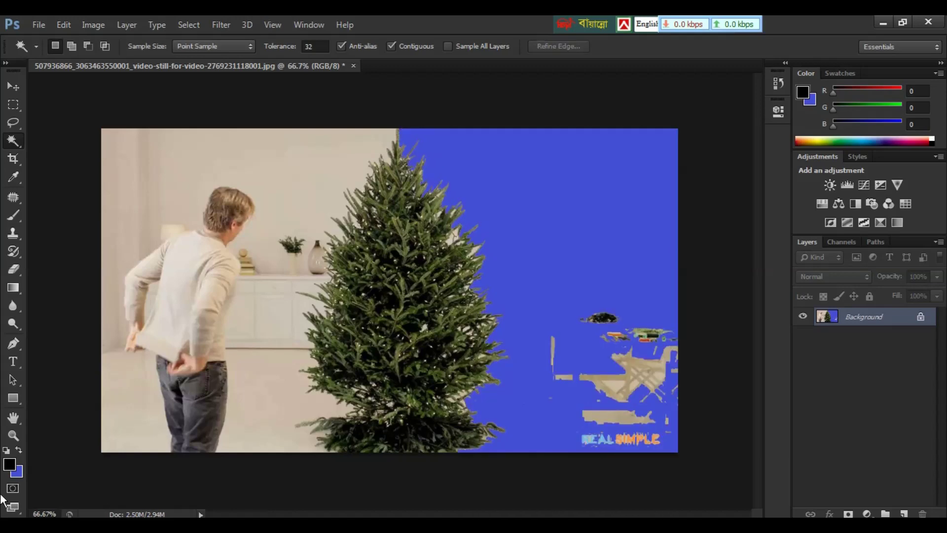
Step: Undo the blue wall fill, then view the Blue channel alone and duplicate it as Blue copy
key(ctrl+plus)
key(ctrl+plus)
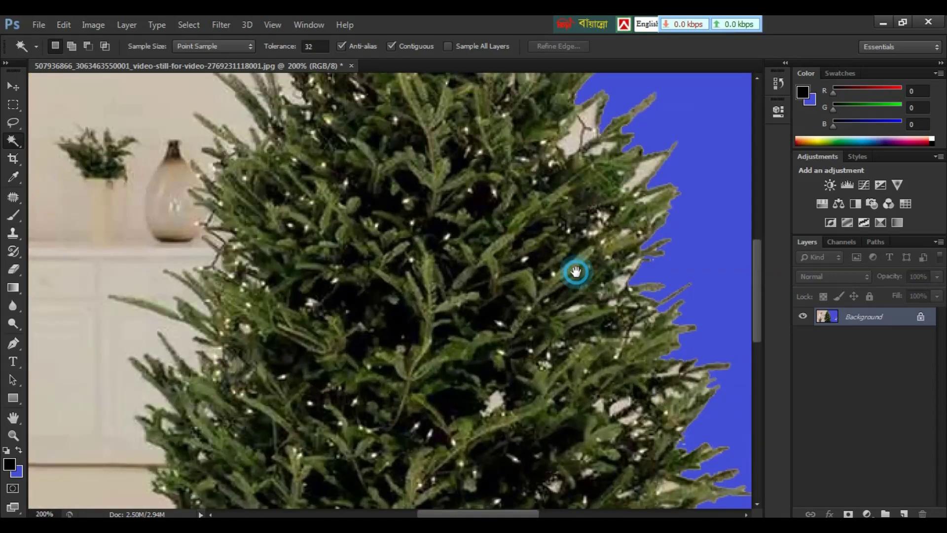
drag(575, 272, 464, 401)
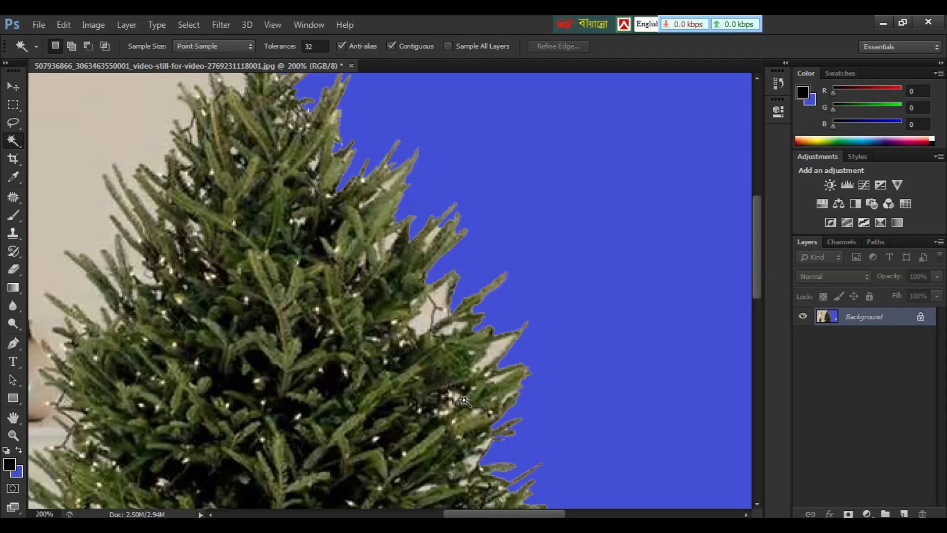
key(ctrl+minus)
key(ctrl+minus)
key(ctrl+minus)
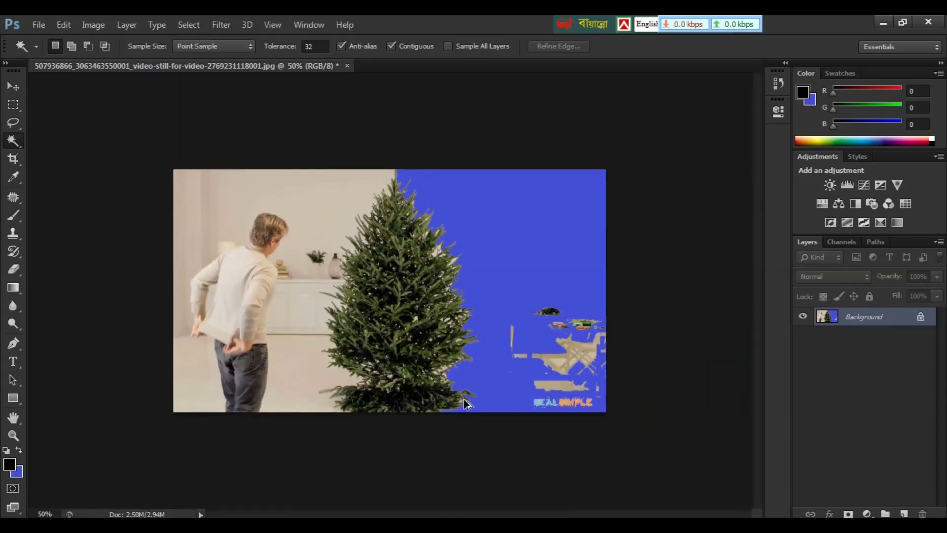
key(ctrl+alt+z)
key(ctrl+alt+z)
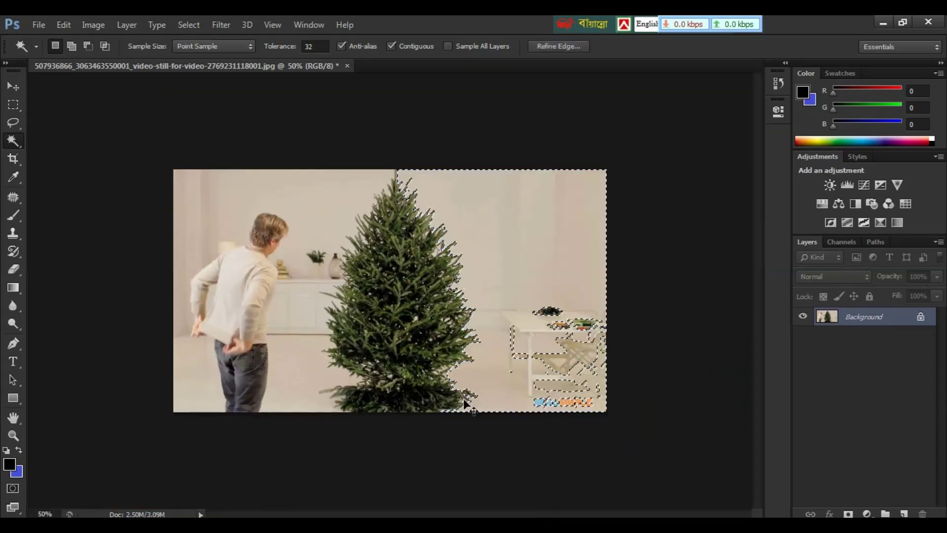
key(ctrl+d)
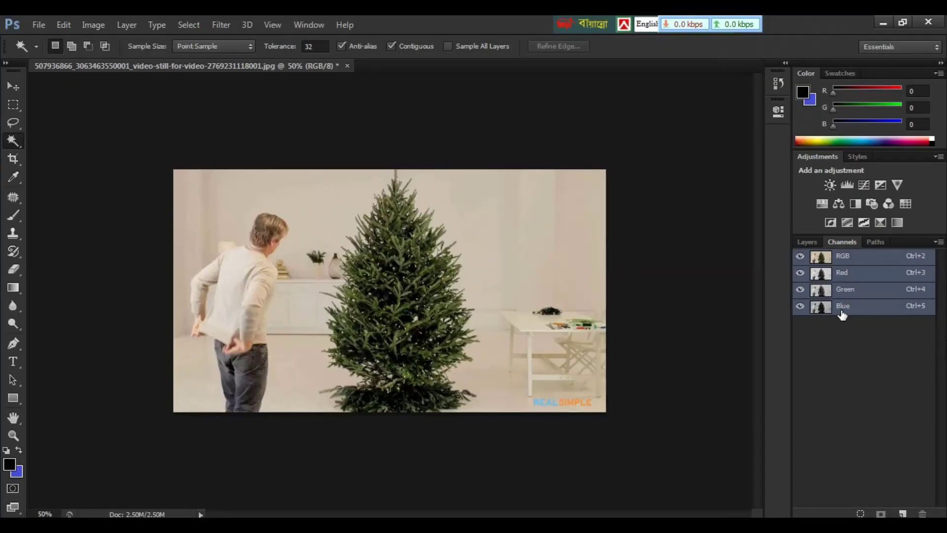
click(842, 306)
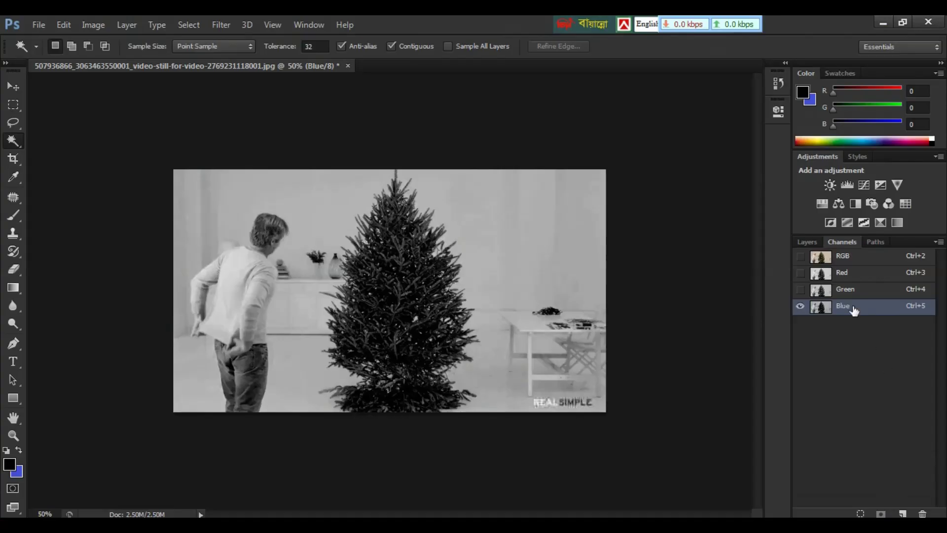
drag(850, 307, 905, 511)
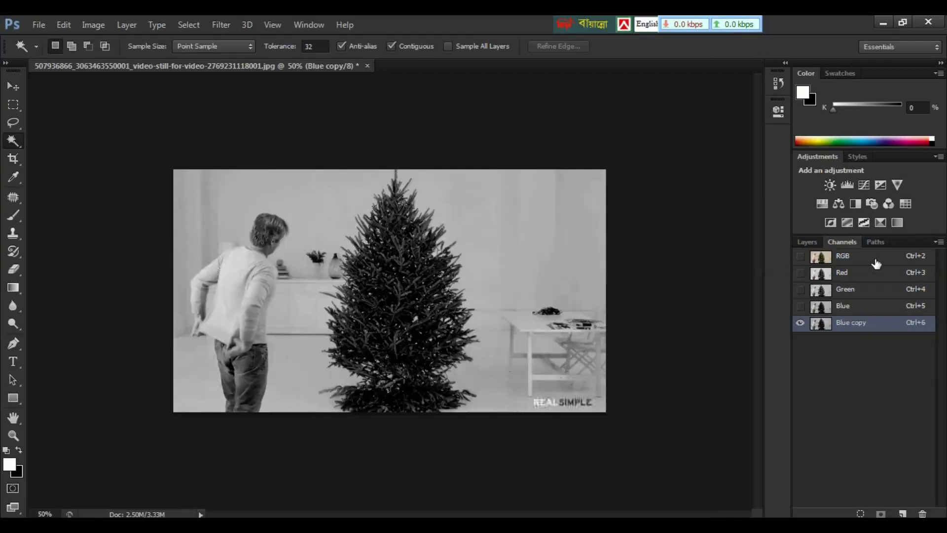
Step: Apply Levels to the Blue copy channel with black input 53 and white input 172
click(852, 327)
key(ctrl)
key(ctrl+l)
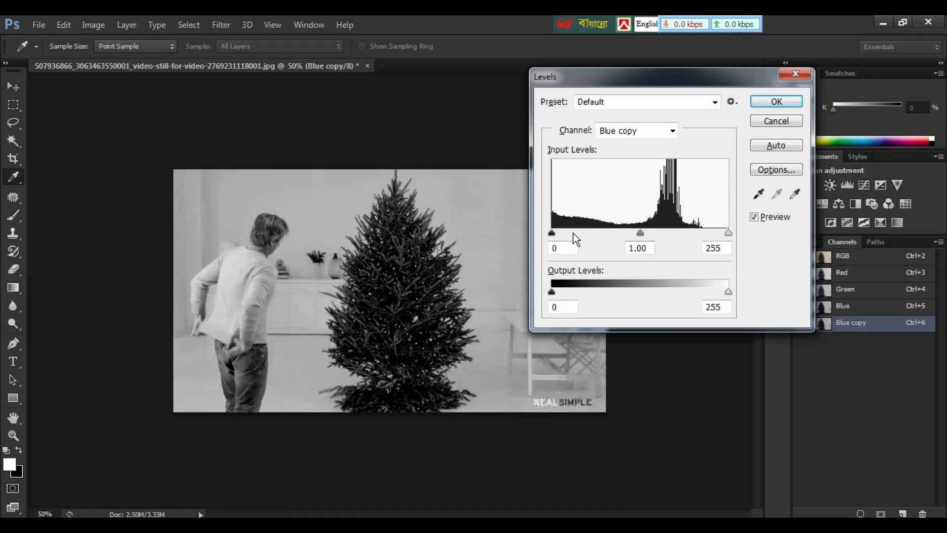
drag(555, 232, 588, 238)
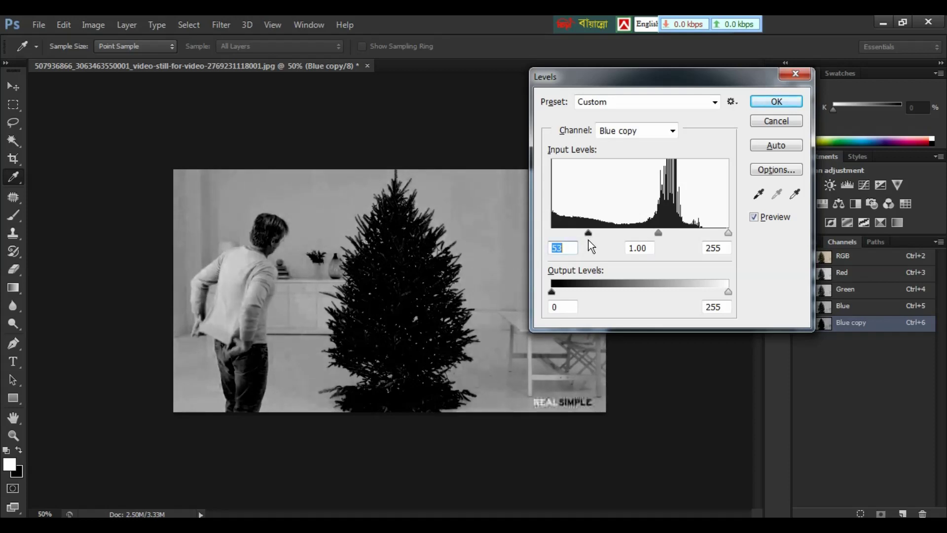
drag(728, 233, 671, 237)
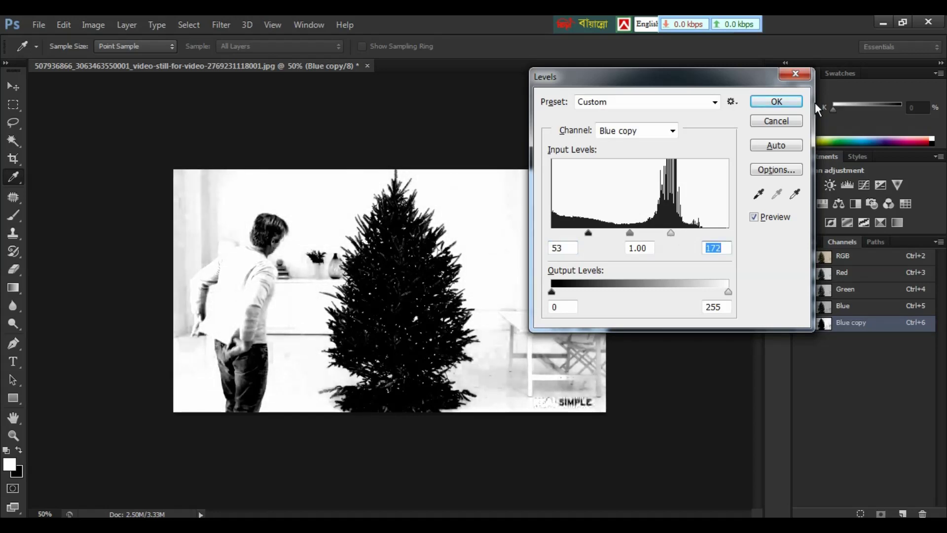
click(778, 104)
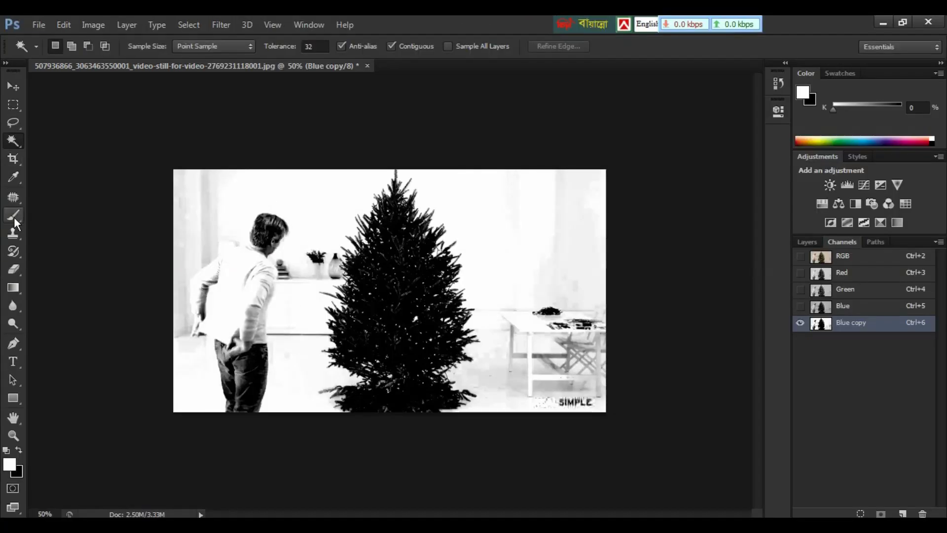
Step: With a 100-pixel white brush, paint over the man, table and chairs
click(15, 222)
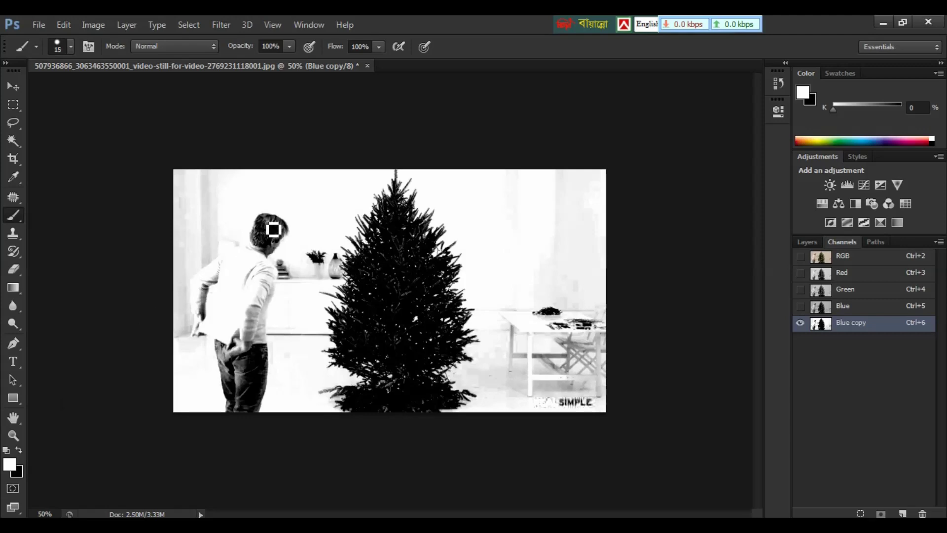
key(bracketright)
key(bracketright)
key(bracketright)
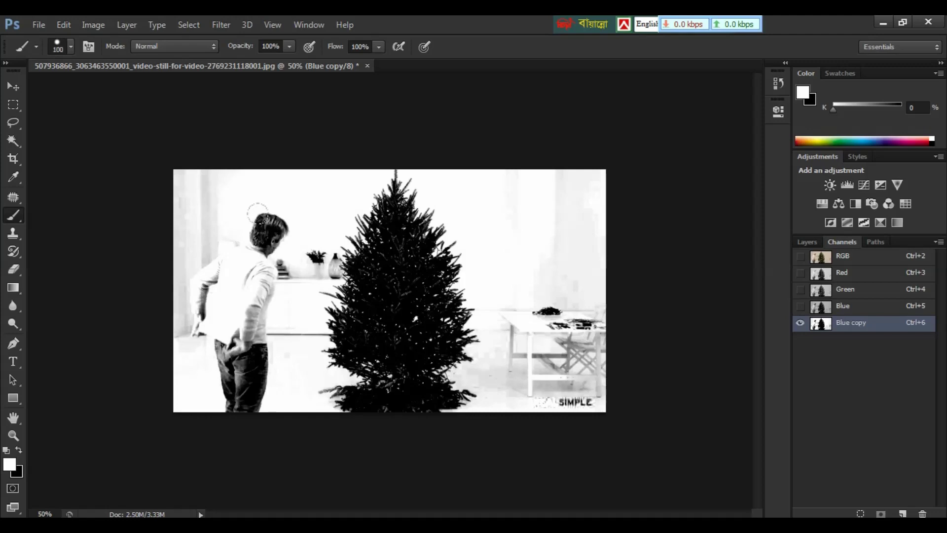
mouse_move(256, 213)
mouse_down()
mouse_move(274, 207)
mouse_move(269, 247)
mouse_move(301, 252)
mouse_move(215, 197)
mouse_move(169, 186)
mouse_move(230, 335)
mouse_move(223, 414)
mouse_move(243, 381)
mouse_move(263, 284)
mouse_move(276, 328)
mouse_move(283, 314)
mouse_up()
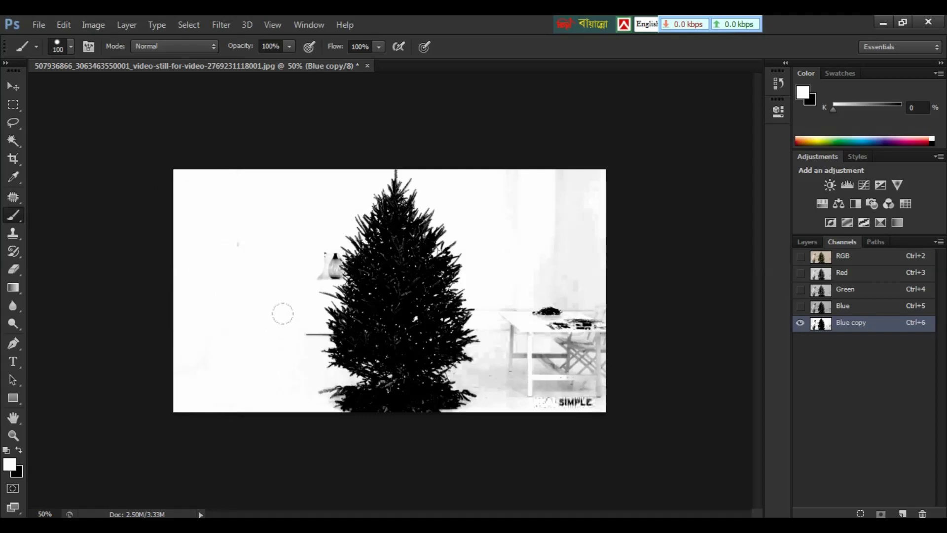
mouse_move(508, 277)
mouse_down()
mouse_move(529, 277)
mouse_move(512, 317)
mouse_move(563, 321)
mouse_move(598, 247)
mouse_move(587, 417)
mouse_up()
Step: At 100% zoom with a 45-pixel brush, paint the vase and grey patches near the tree base white
key(ctrl+plus)
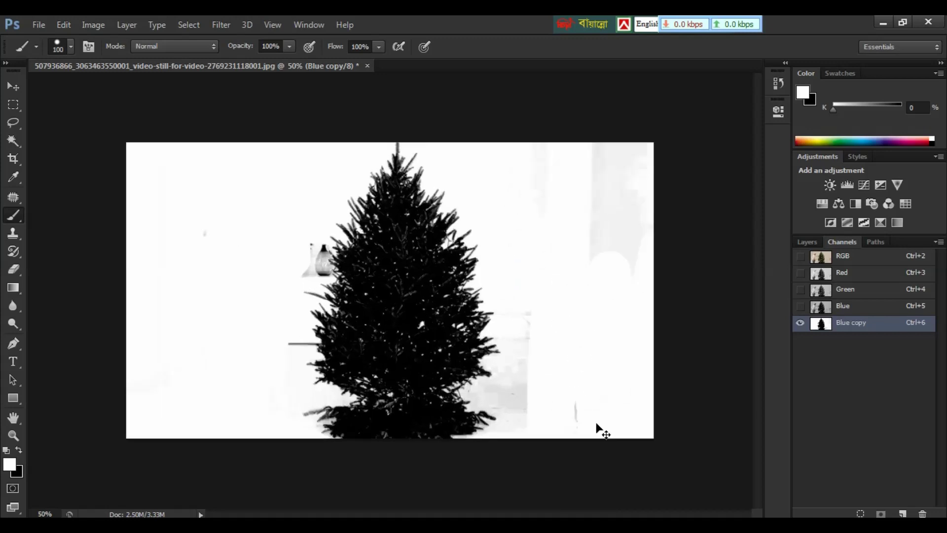
key(ctrl+plus)
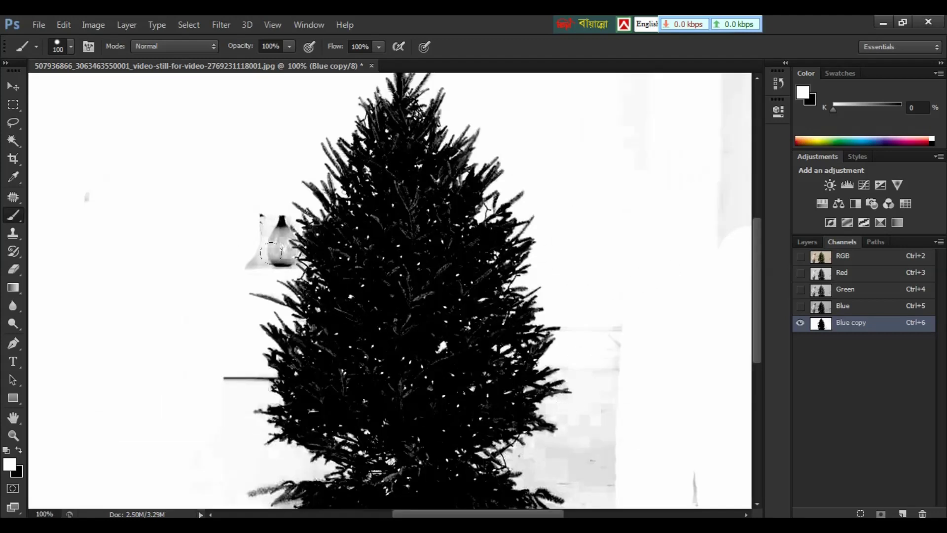
key(bracketleft)
key(bracketleft)
key(bracketleft)
key(bracketleft)
key(bracketleft)
mouse_move(262, 230)
mouse_down()
mouse_move(283, 219)
mouse_move(244, 271)
mouse_move(283, 255)
mouse_move(275, 260)
mouse_move(281, 243)
mouse_up()
scroll(590, 298, down, 2)
scroll(597, 309, down, 2)
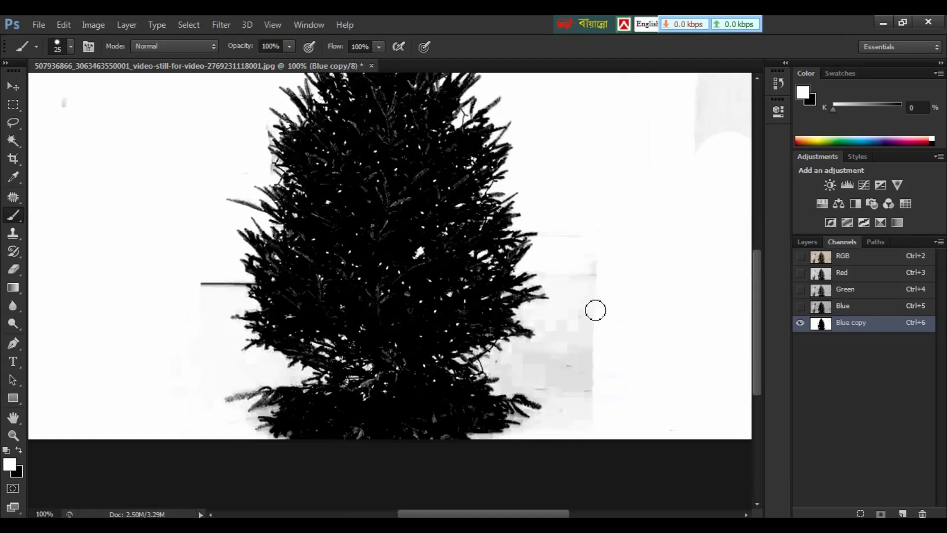
mouse_move(596, 309)
mouse_down()
mouse_move(563, 416)
mouse_move(518, 370)
mouse_up()
key(ctrl+minus)
key(ctrl+minus)
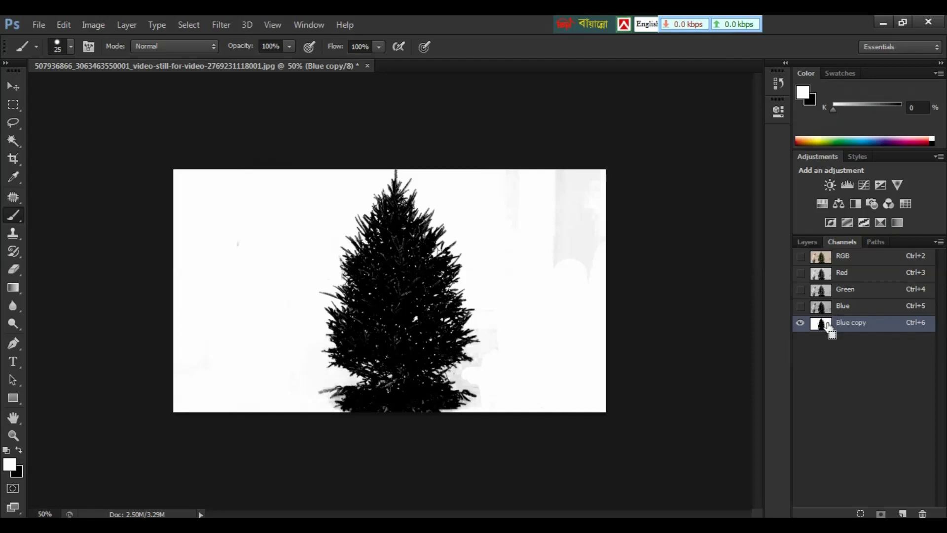
Step: Load the Blue copy channel as a selection and return to the RGB composite in the Layers panel
ctrl+click(821, 326)
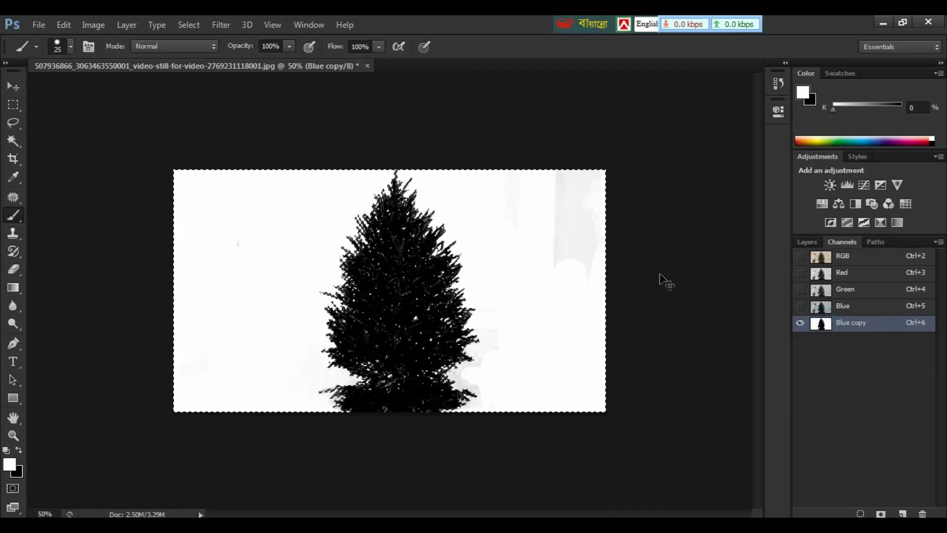
key(ctrl+plus)
key(ctrl+plus)
key(ctrl+plus)
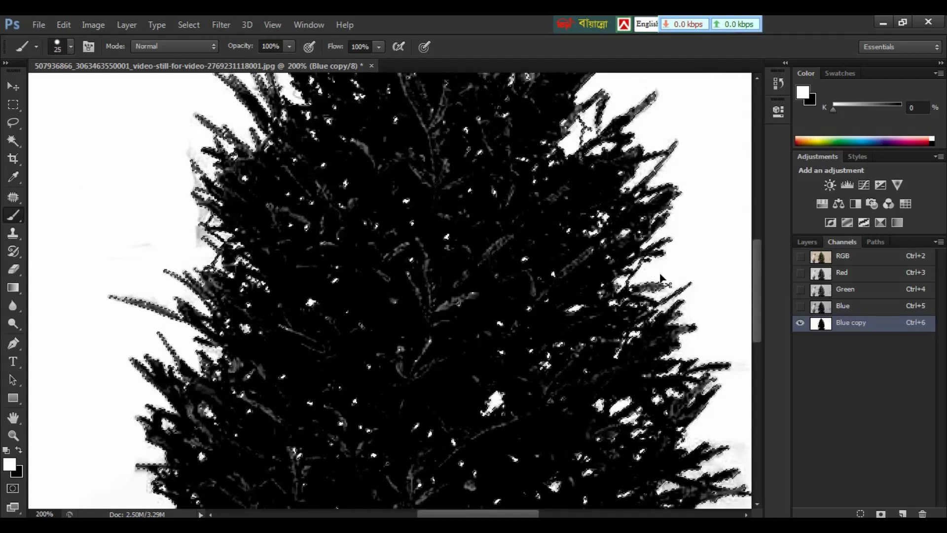
key(ctrl+minus)
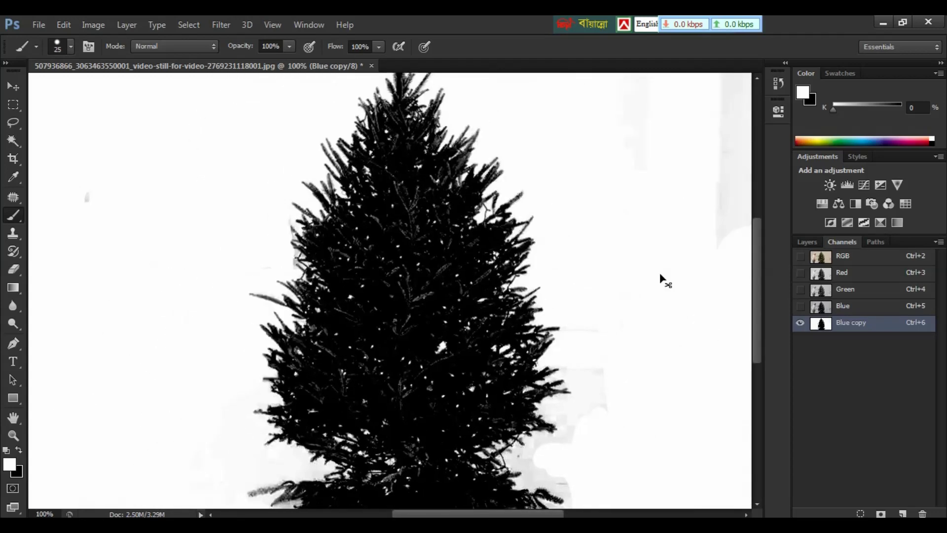
key(ctrl+minus)
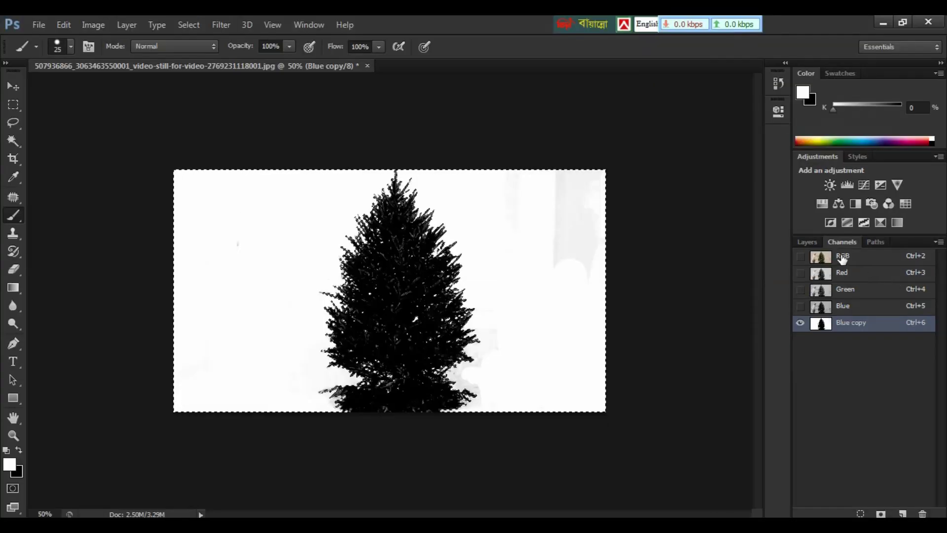
click(841, 256)
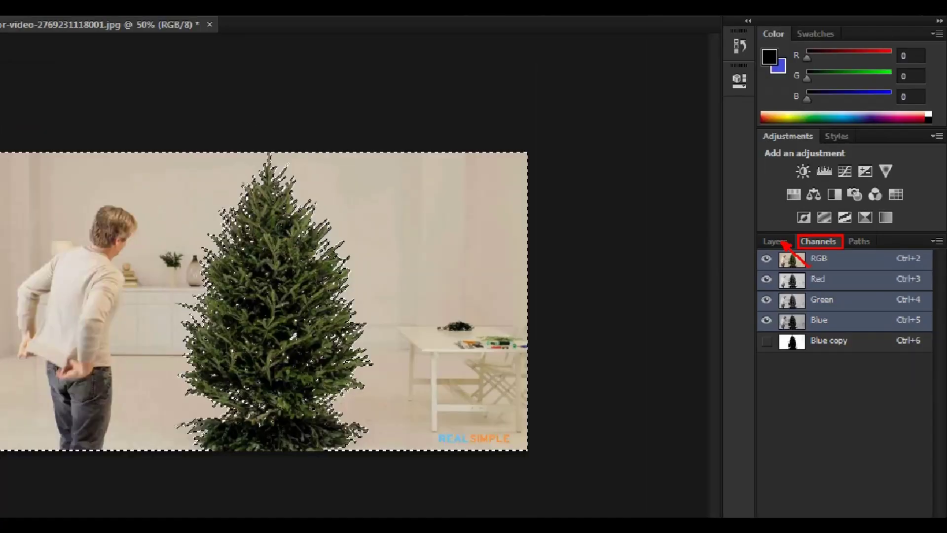
click(812, 245)
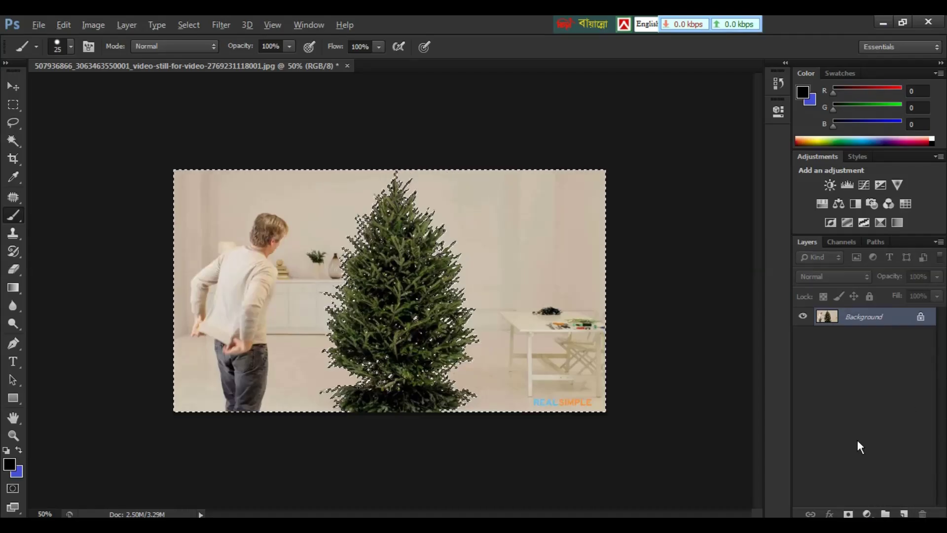
Step: Add a layer mask to the photo layer from the active tree selection
click(848, 514)
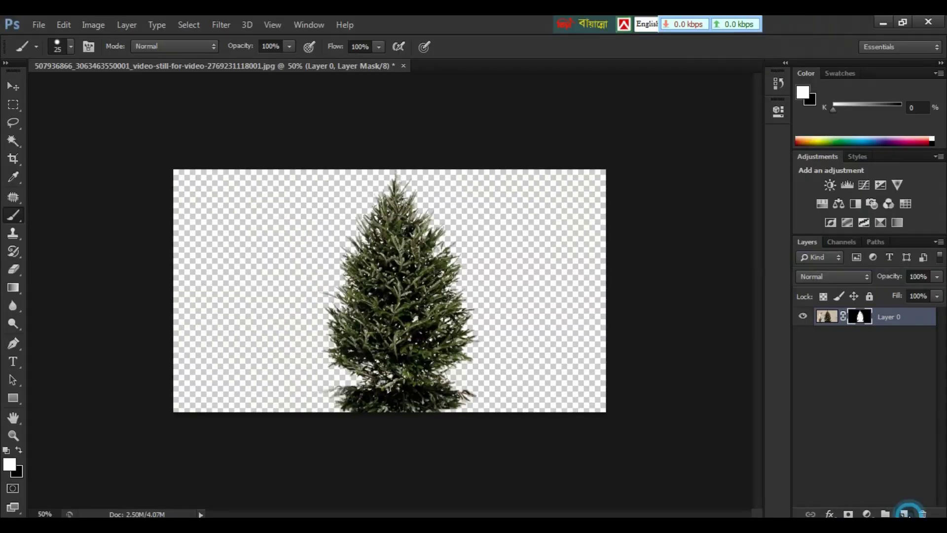
Step: Create a new blue-filled layer and move it beneath the masked tree layer
click(903, 513)
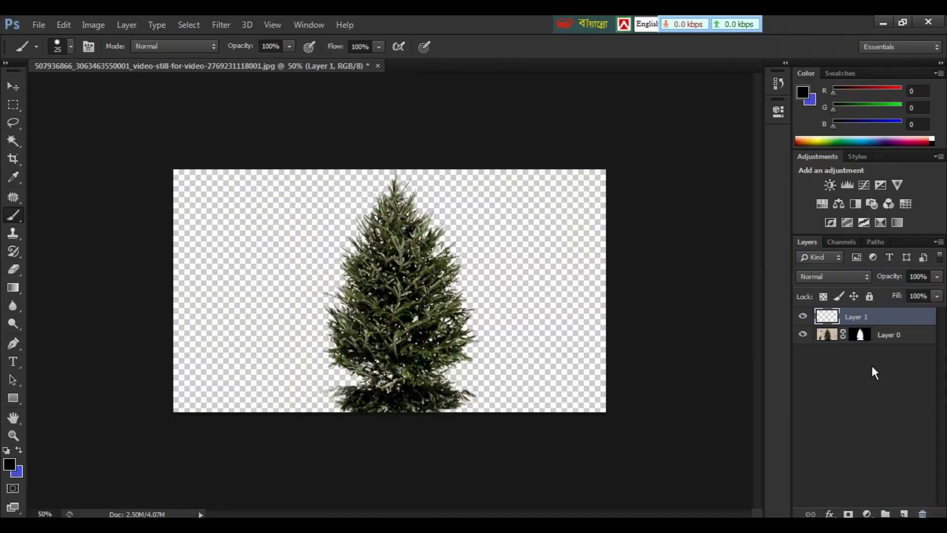
key(ctrl+BackSpace)
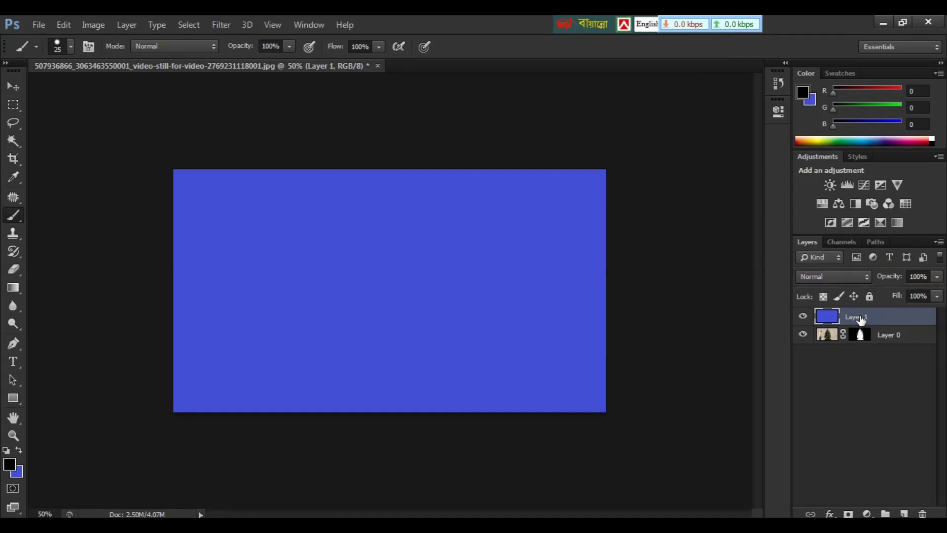
drag(860, 320, 864, 390)
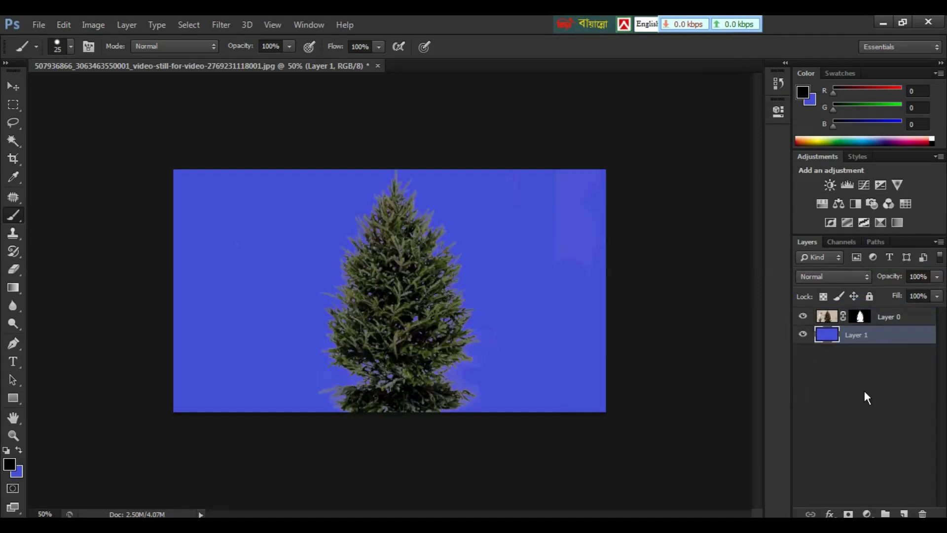
key(ctrl+plus)
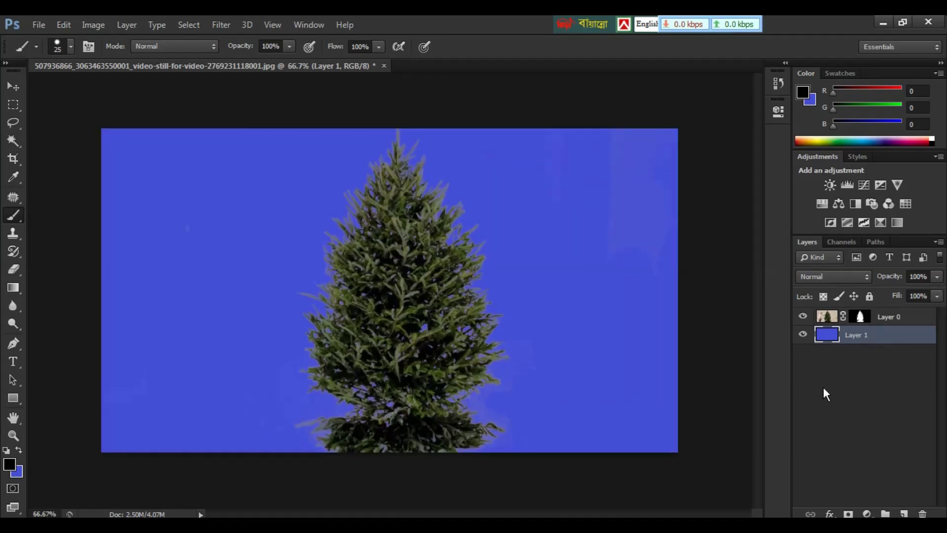